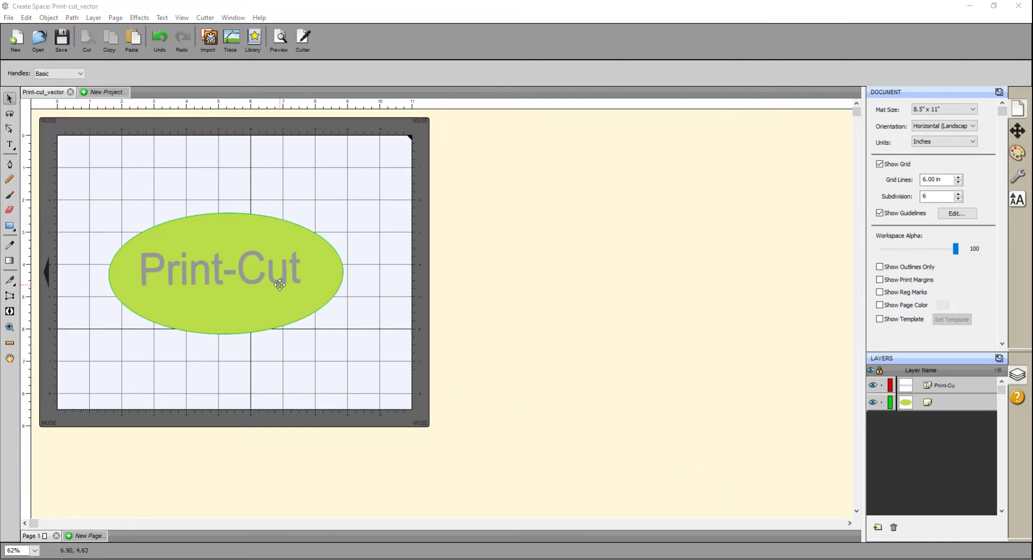
Step: Start a Shadow Layer on the green ellipse with Print+Cut Outline enabled and a size of 0.229 in
left_click(260, 333)
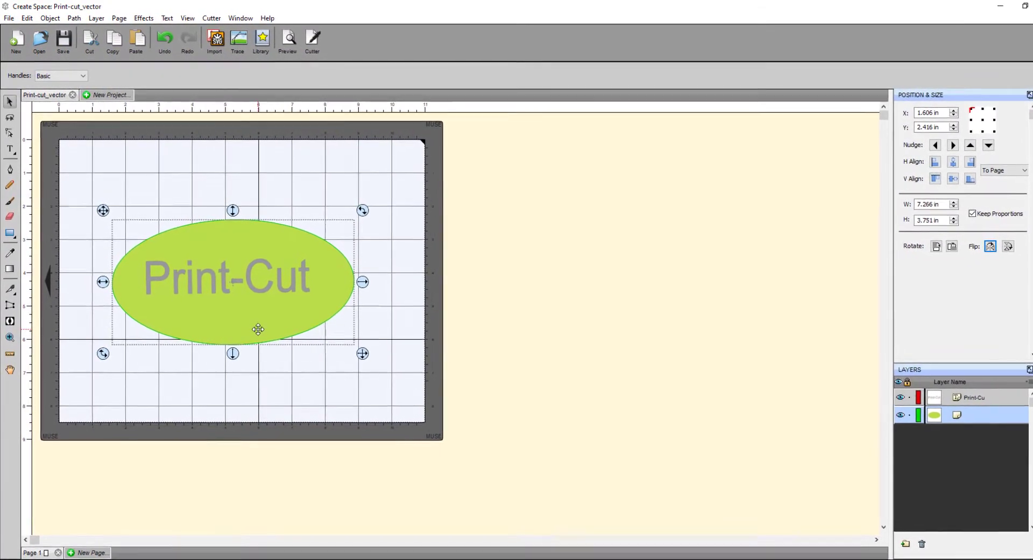
left_click(149, 21)
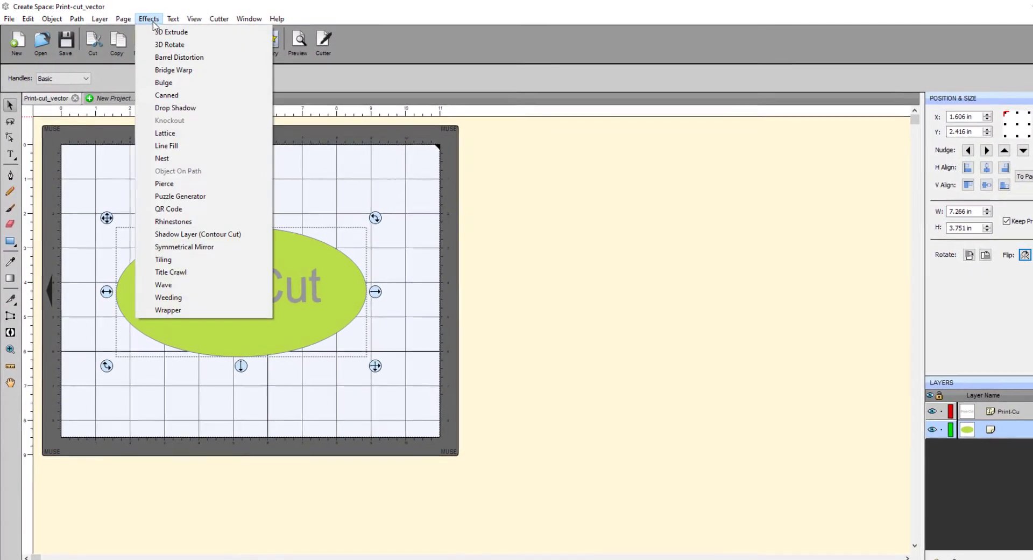
left_click(180, 234)
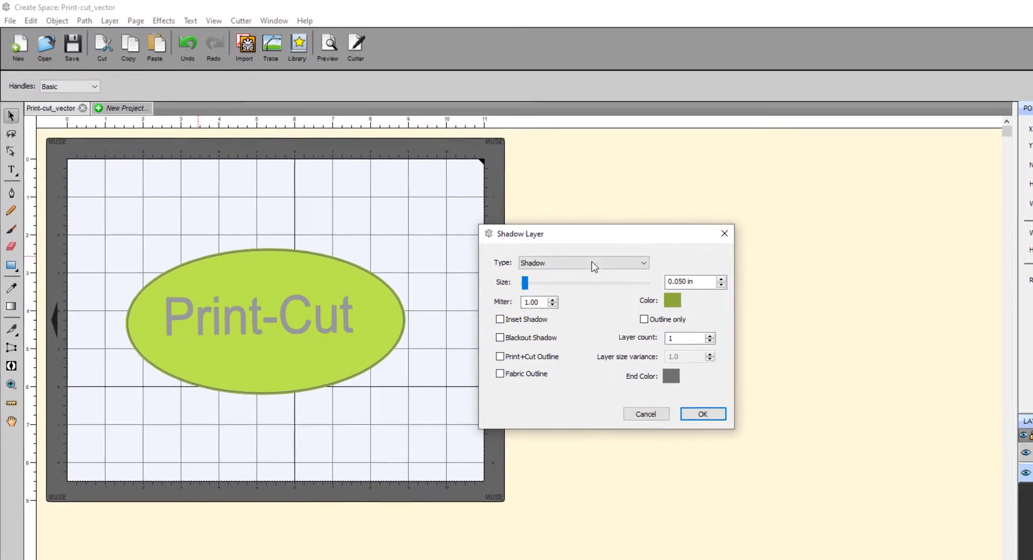
left_click_drag(596, 238, 639, 177)
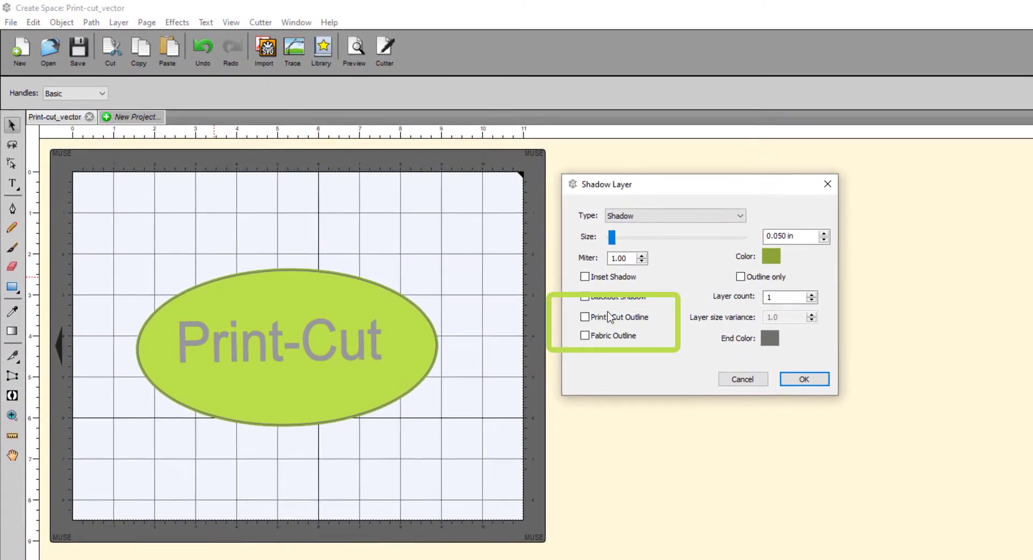
left_click(586, 318)
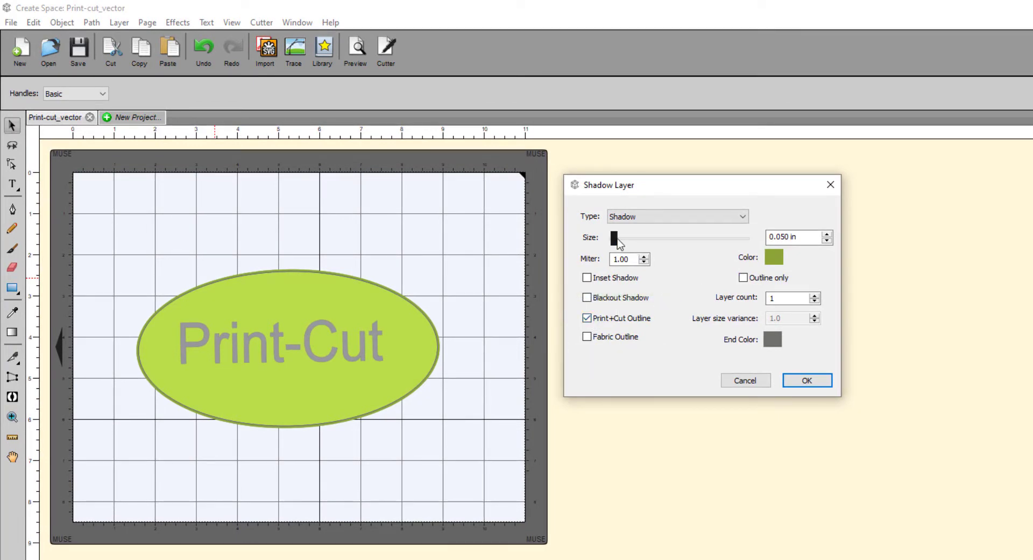
left_click_drag(614, 240, 622, 234)
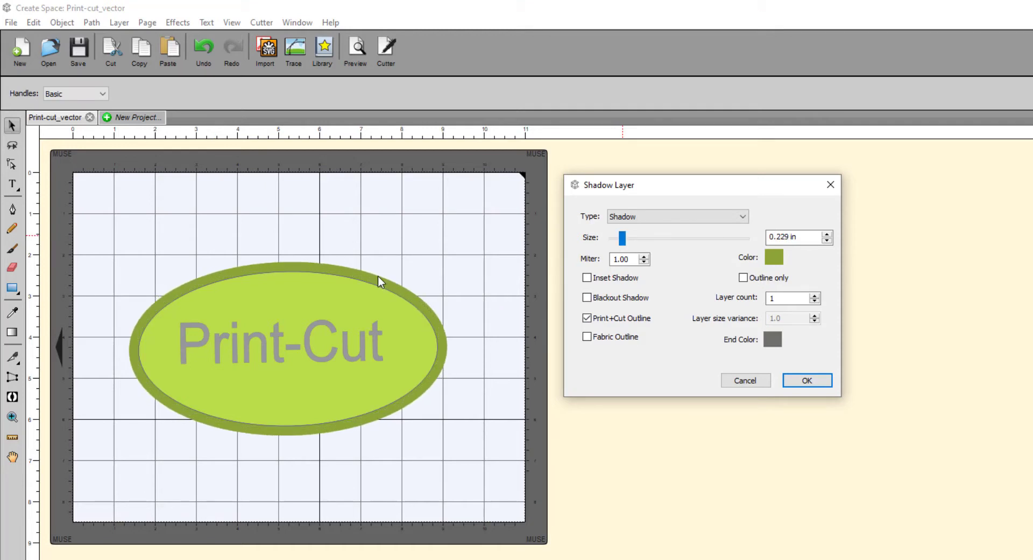
Step: Set the shadow color to off-white FBFCF6 and apply the shadow layer to the ellipse
left_click(774, 257)
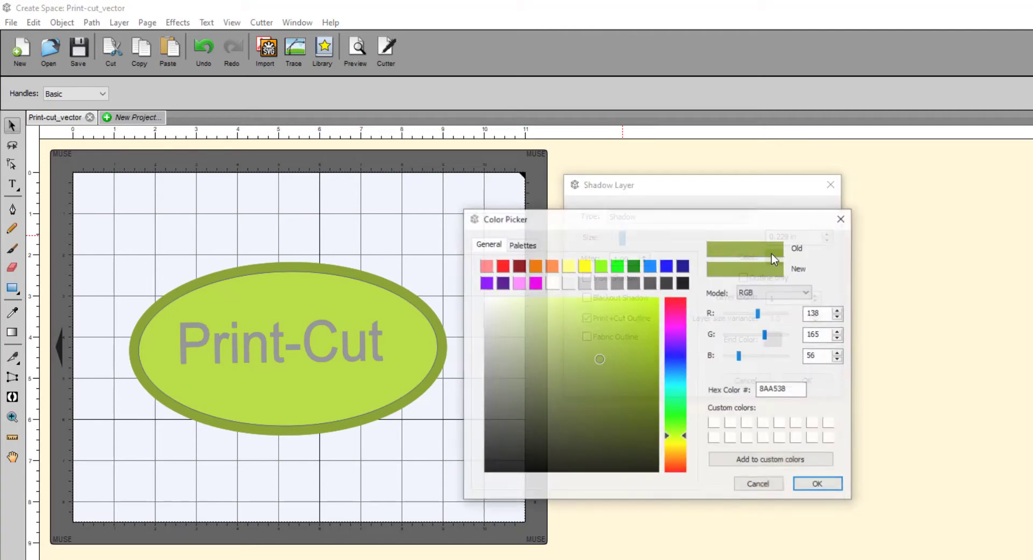
left_click(490, 304)
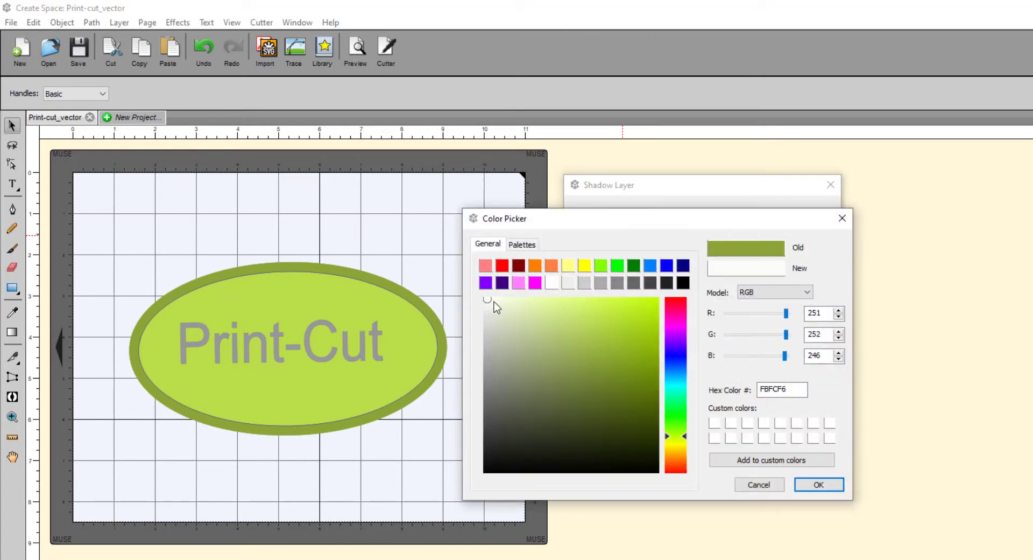
left_click(812, 484)
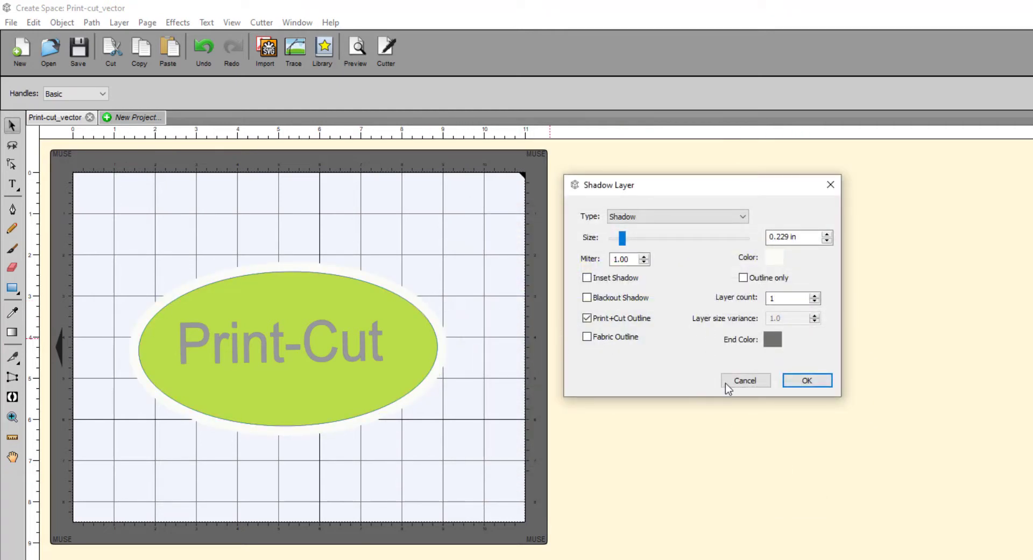
left_click(799, 380)
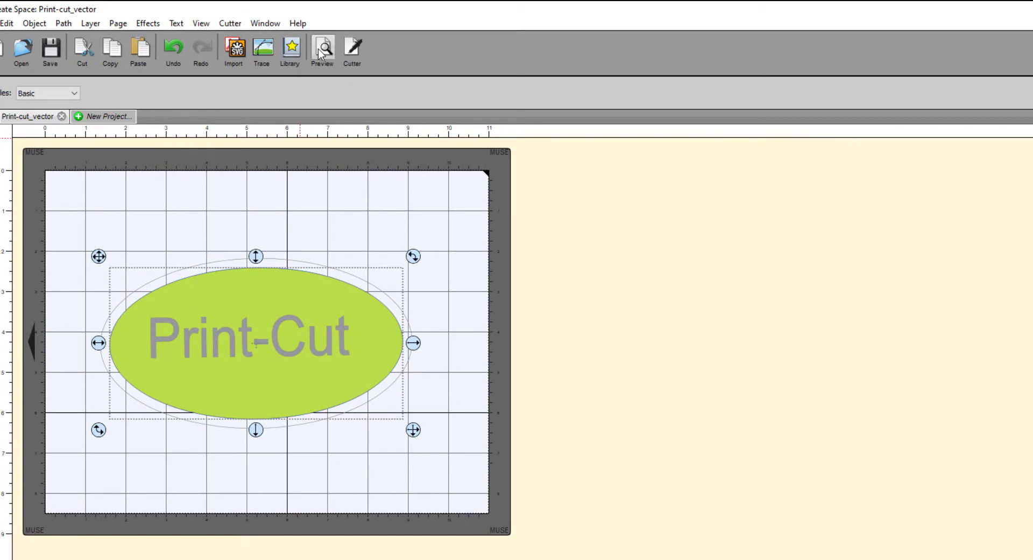
Step: Preview the cut lines and toggle the printable lines off and on to compare the ellipse with its outline
left_click(321, 48)
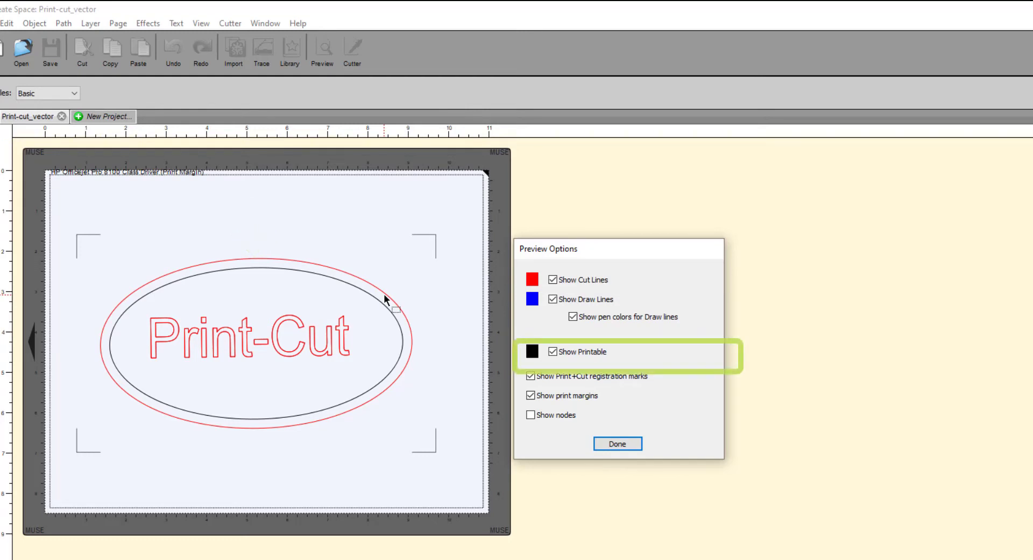
left_click(553, 352)
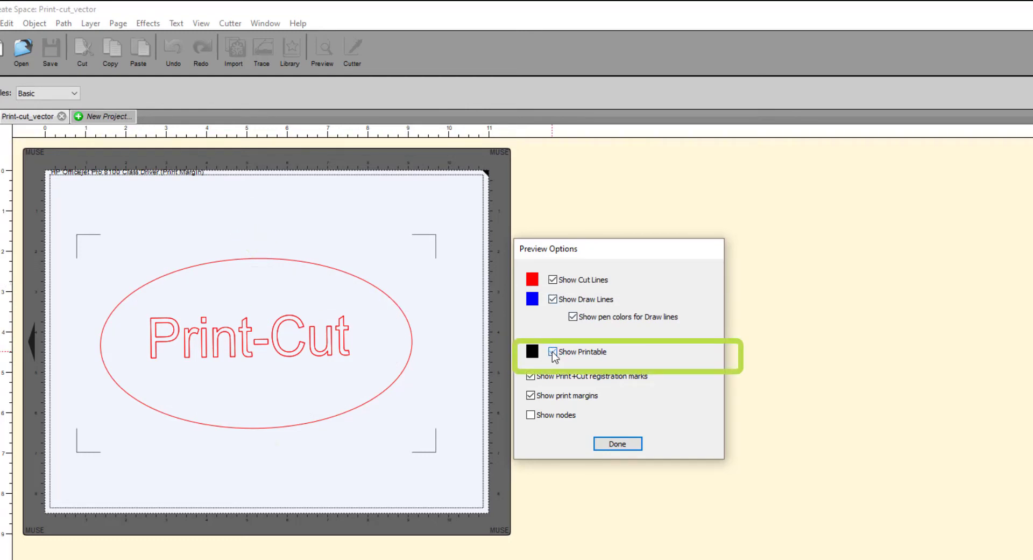
left_click(553, 352)
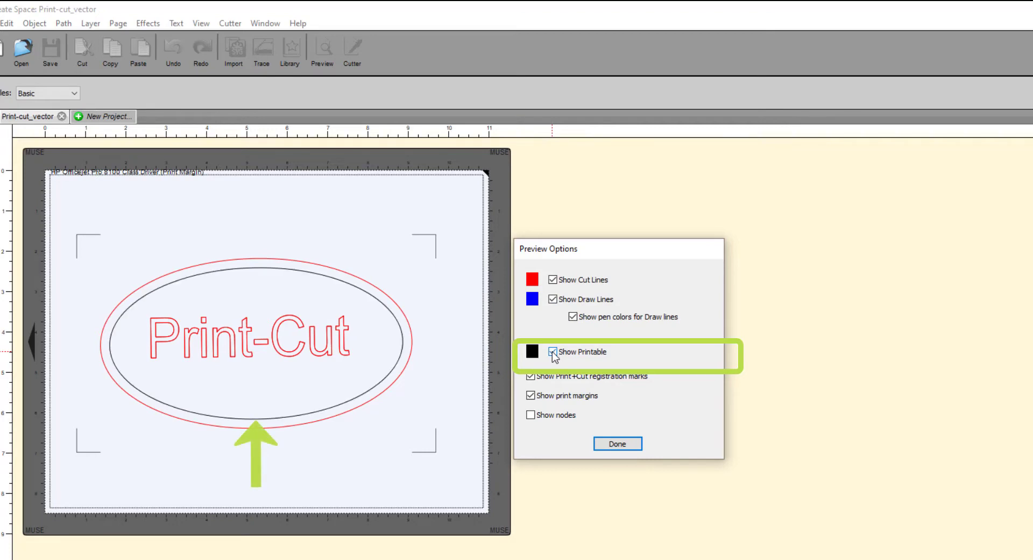
left_click(553, 352)
left_click(553, 352)
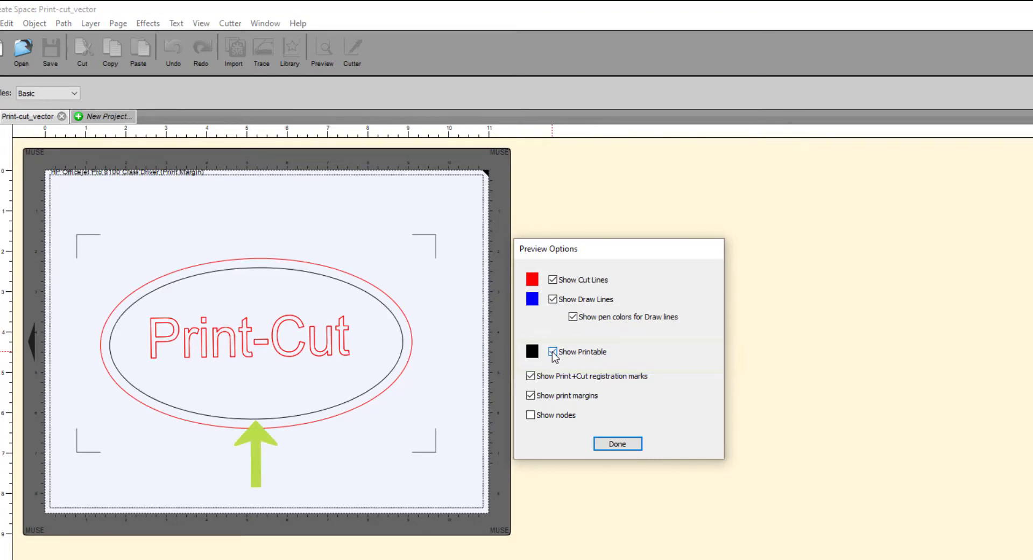
left_click(554, 352)
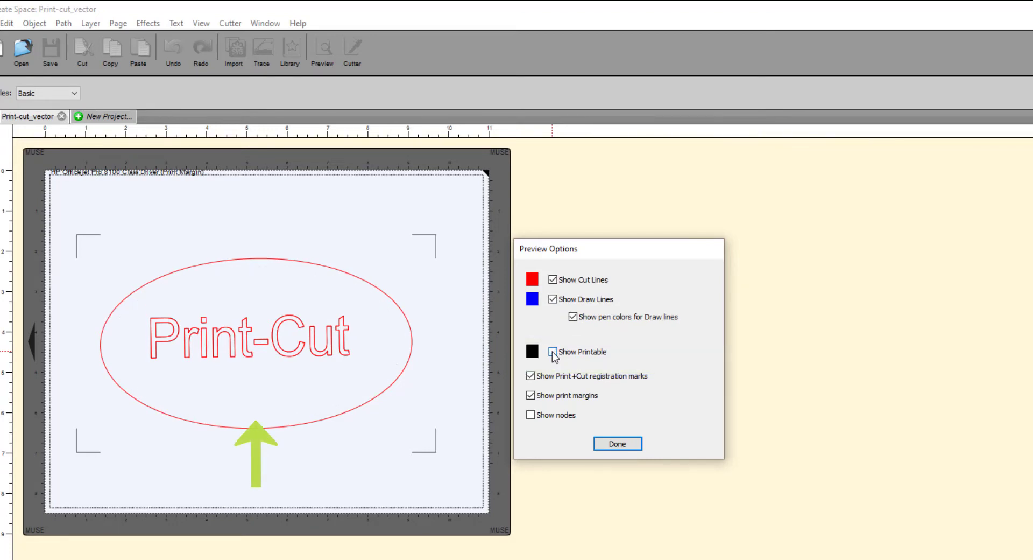
left_click(554, 352)
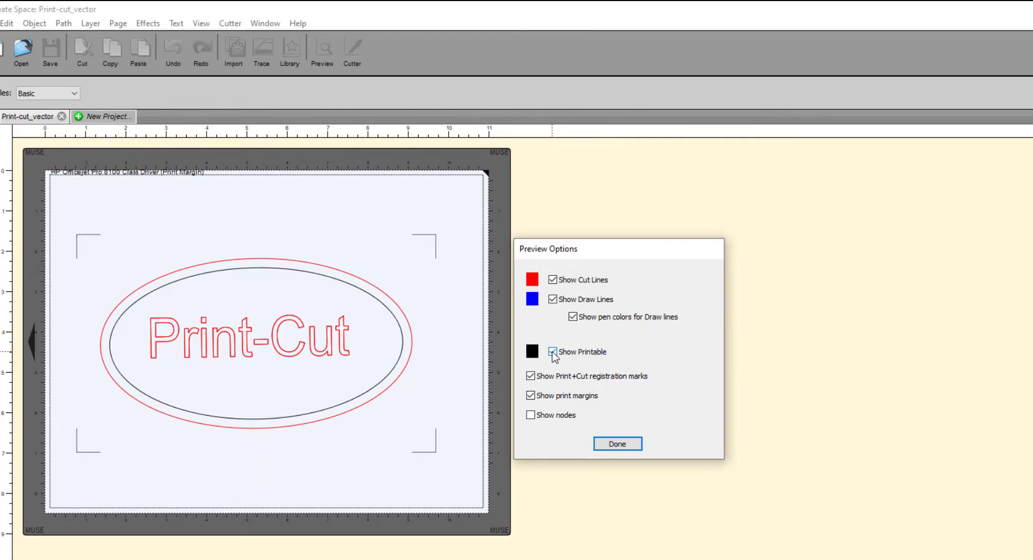
left_click(618, 446)
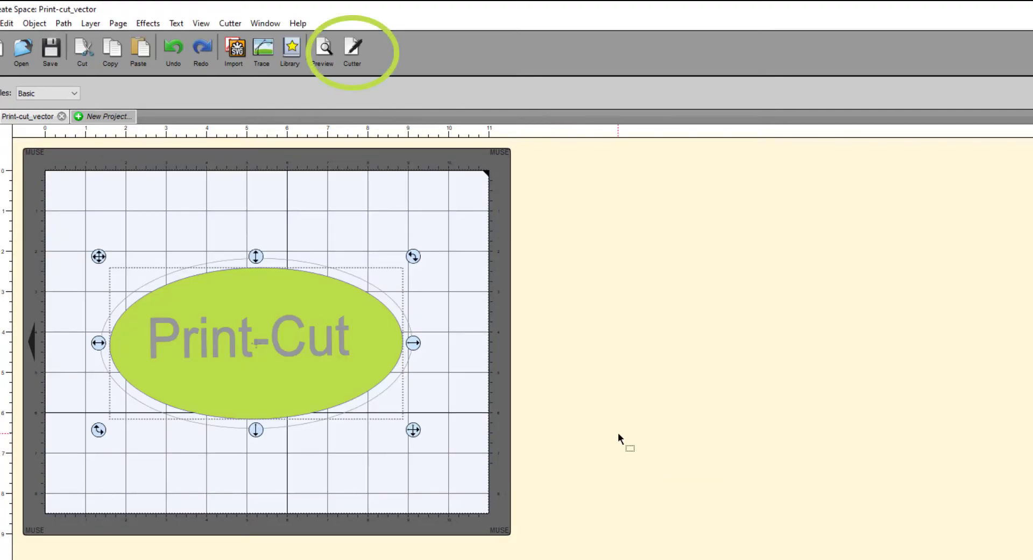
Step: Open the cutter's cut settings and launch the Print+Cut wizard from them
left_click(351, 50)
left_click_drag(490, 155, 631, 170)
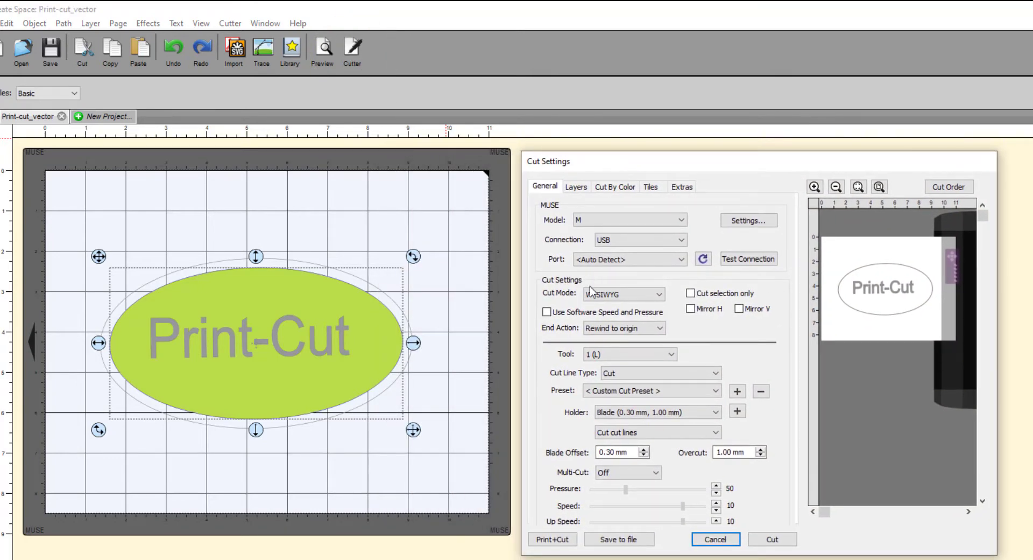
left_click(547, 311)
left_click(547, 311)
left_click(555, 539)
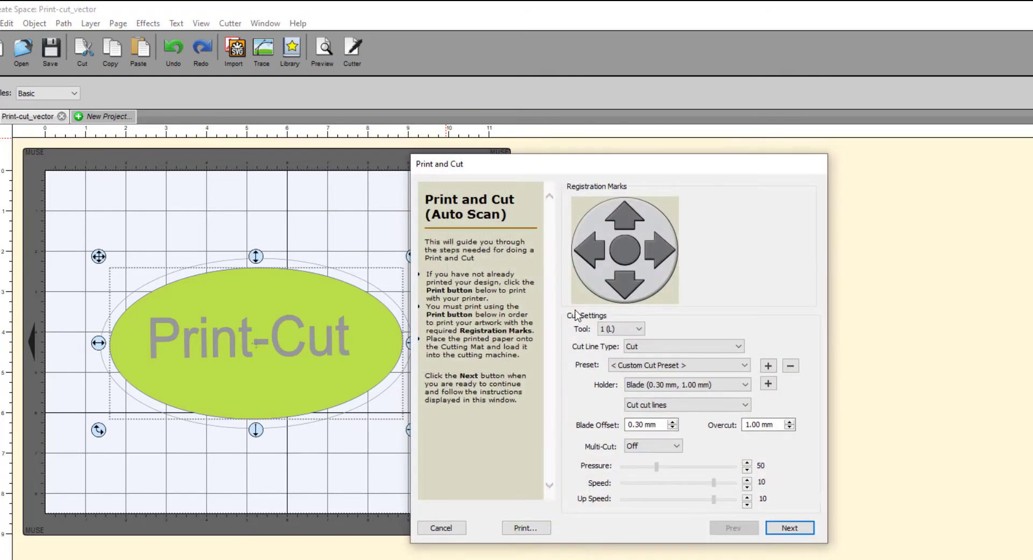
left_click_drag(583, 171, 703, 166)
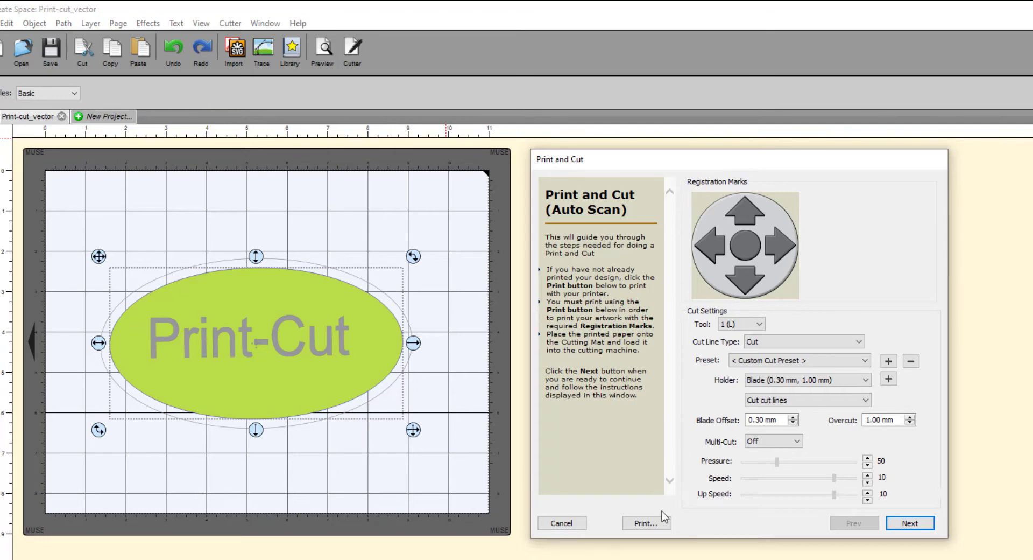
Step: Print the design with registration marks on the HP Officejet Pro 8100 at Best quality
left_click(648, 523)
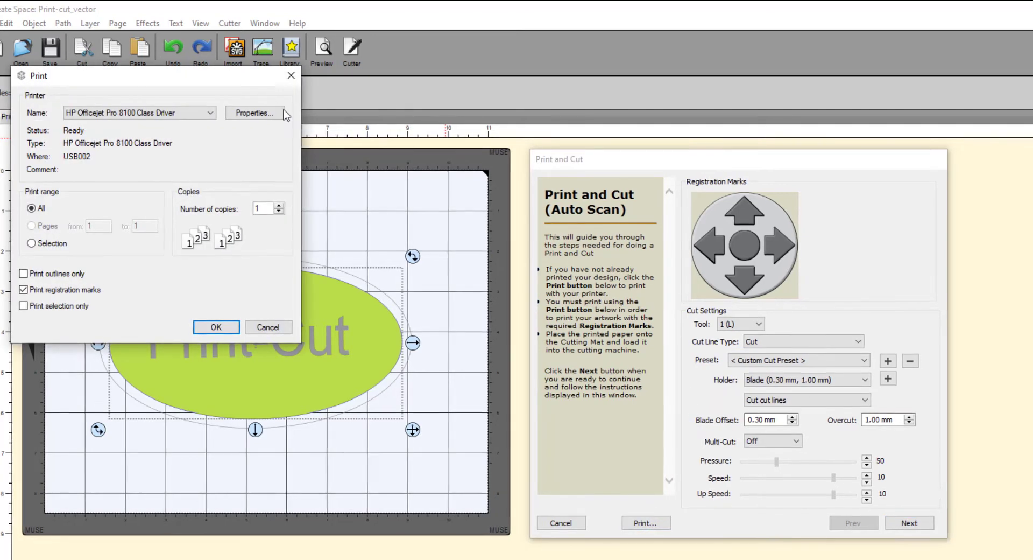
left_click_drag(184, 81, 926, 146)
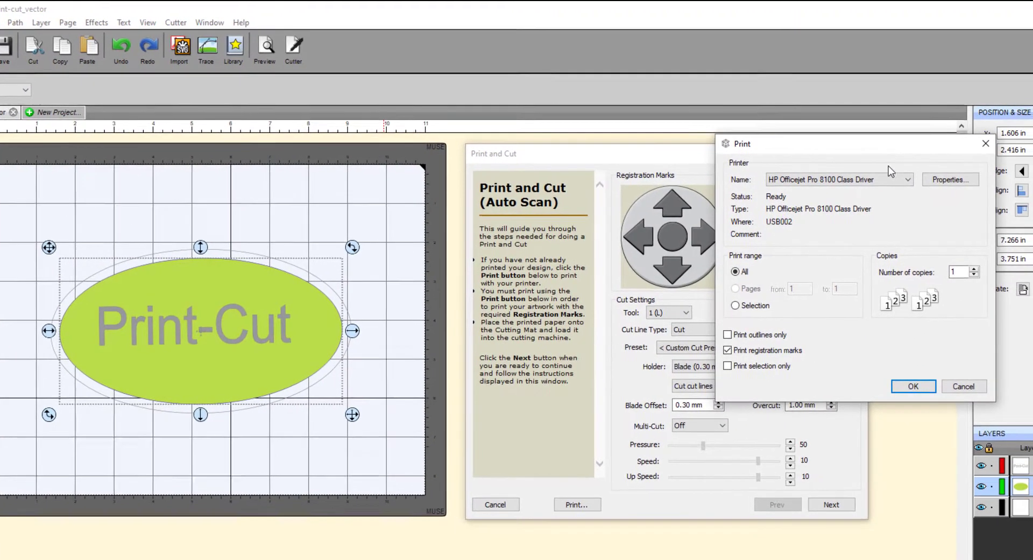
left_click(914, 178)
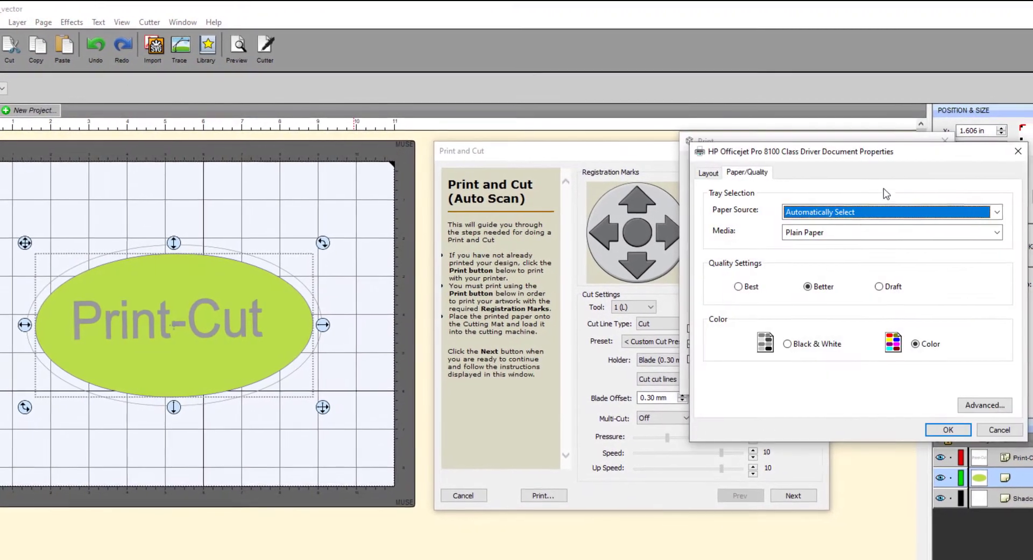
left_click(734, 285)
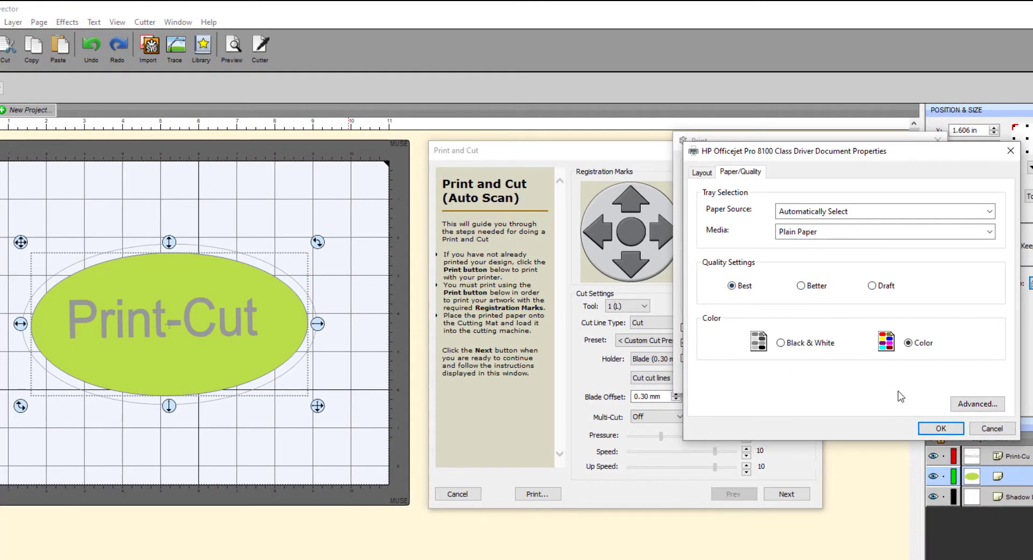
left_click(931, 428)
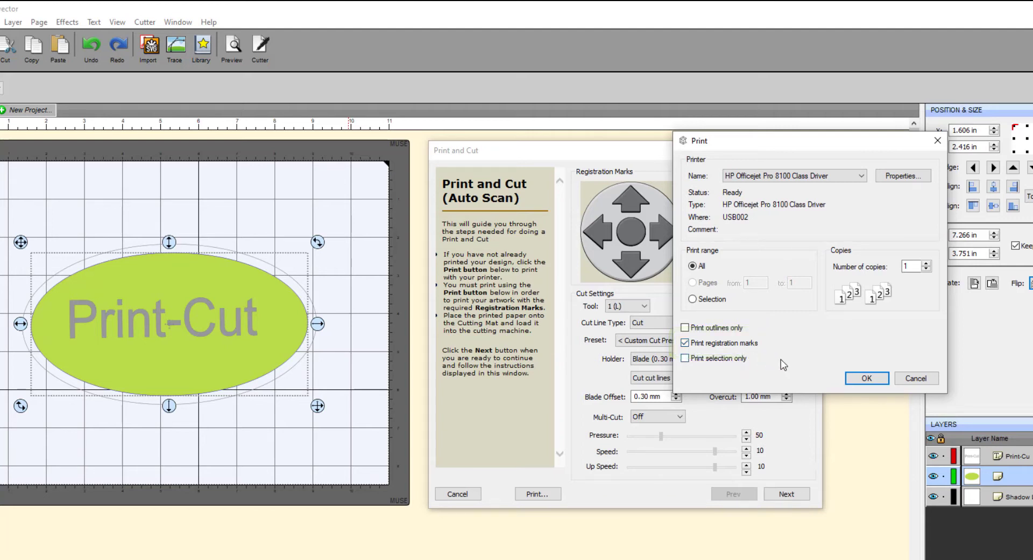
left_click(866, 378)
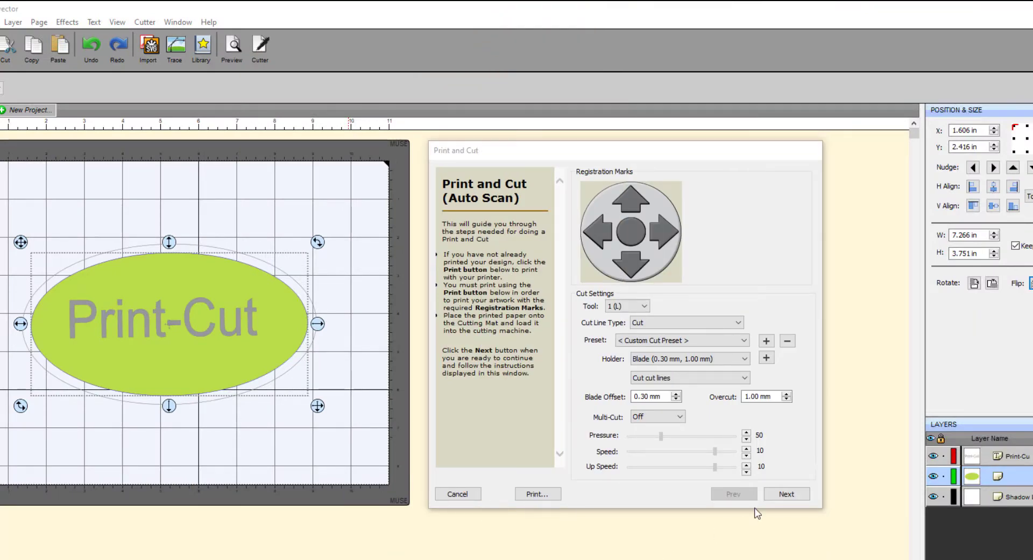
Step: Advance the Print and Cut wizard to the registration mark scan and start the auto scan
left_click(781, 496)
left_click(781, 495)
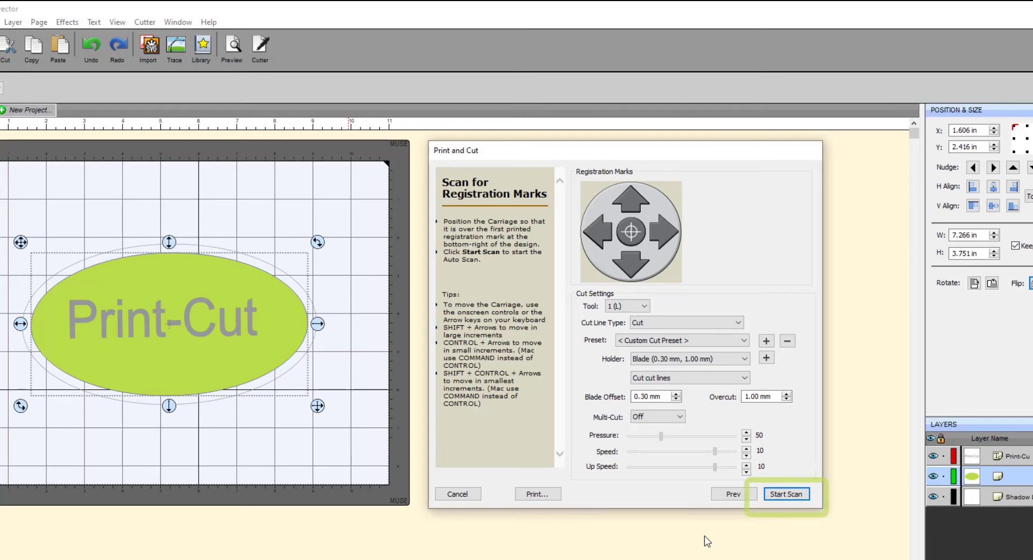
left_click(785, 496)
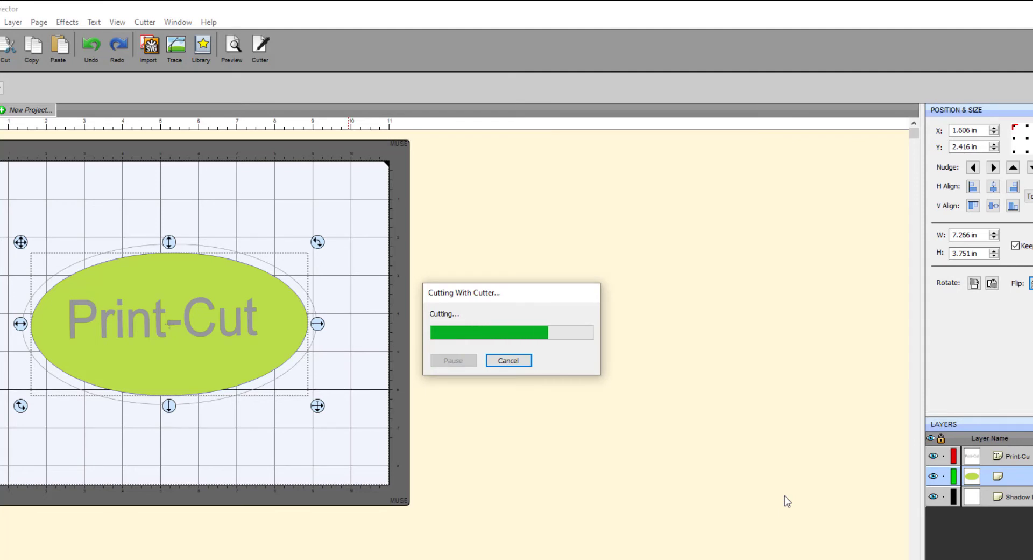